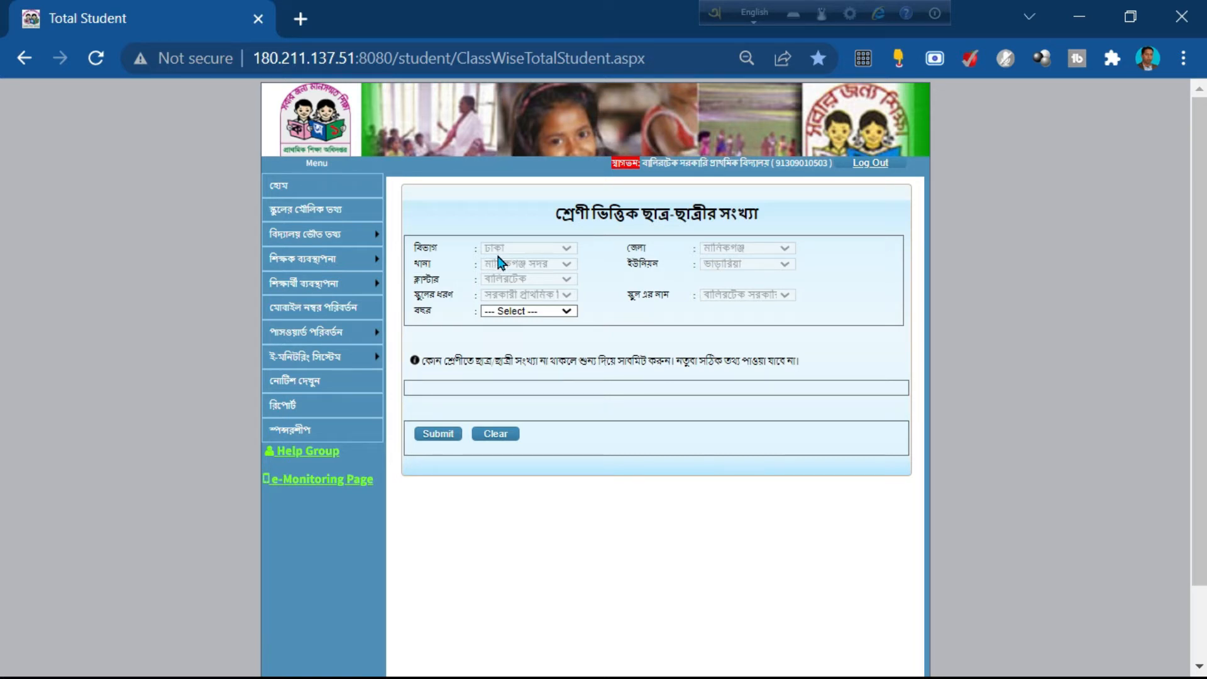
# - Choose 2021 as the year and view that year's class-wise boy and girl counts
pyautogui.click(567, 312)
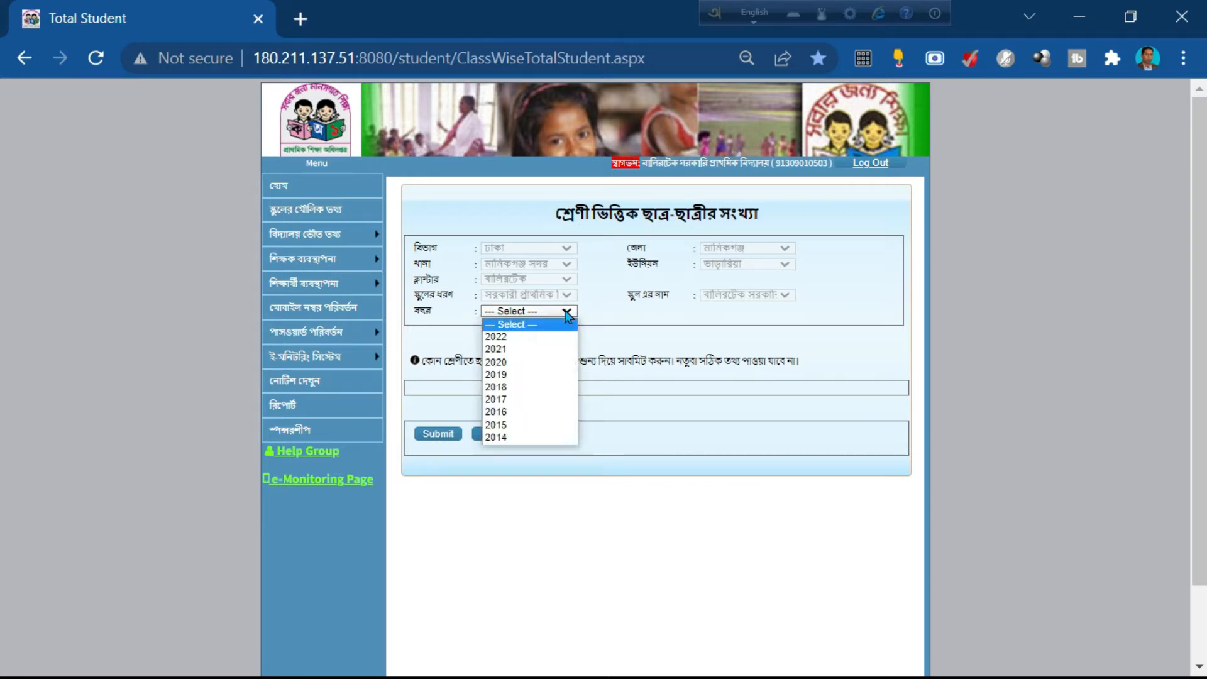
pyautogui.click(566, 312)
pyautogui.click(567, 312)
pyautogui.click(567, 312)
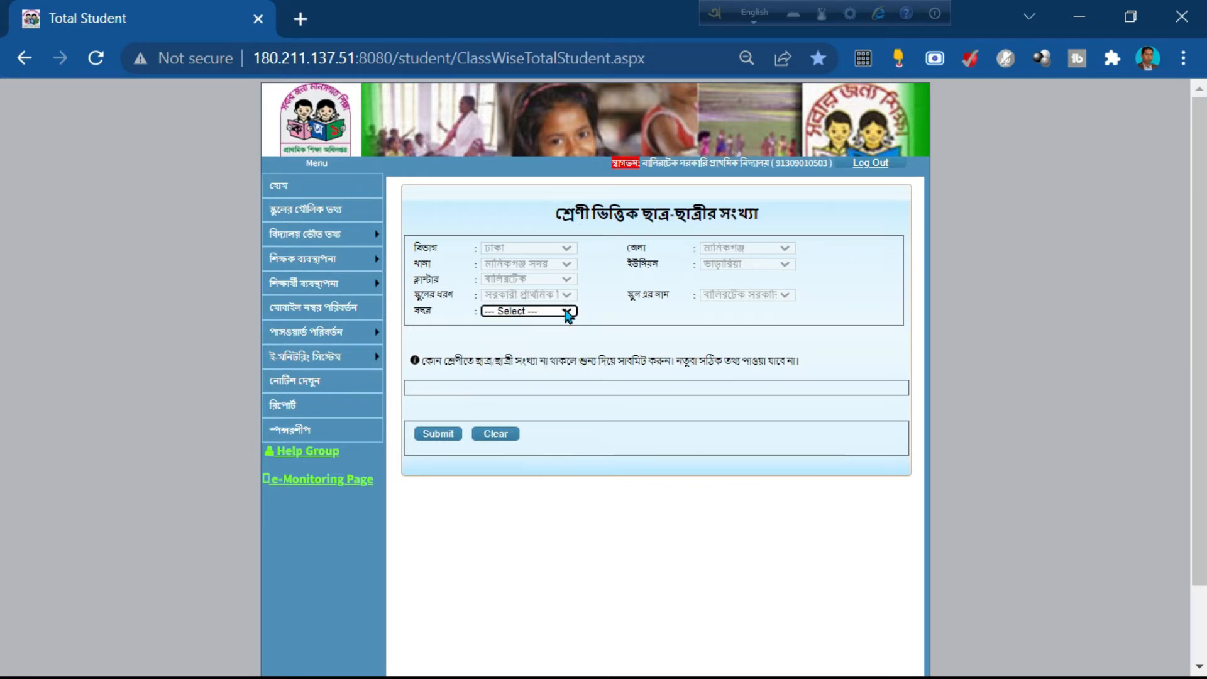
pyautogui.click(568, 312)
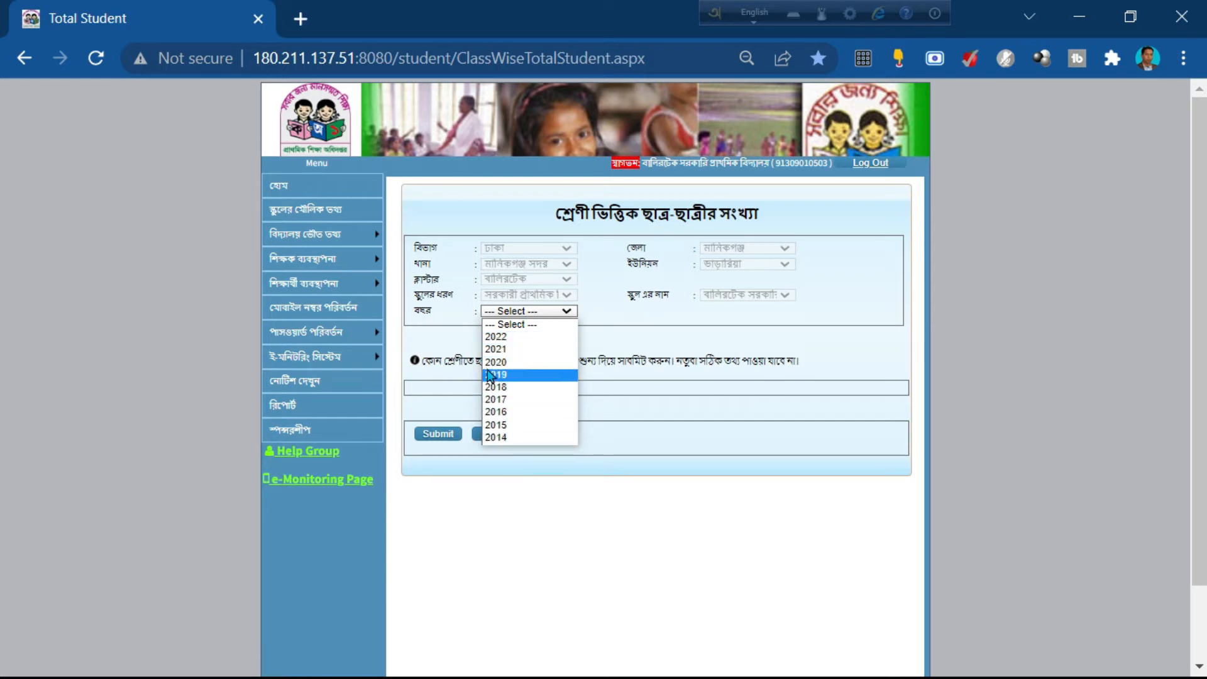
pyautogui.click(498, 350)
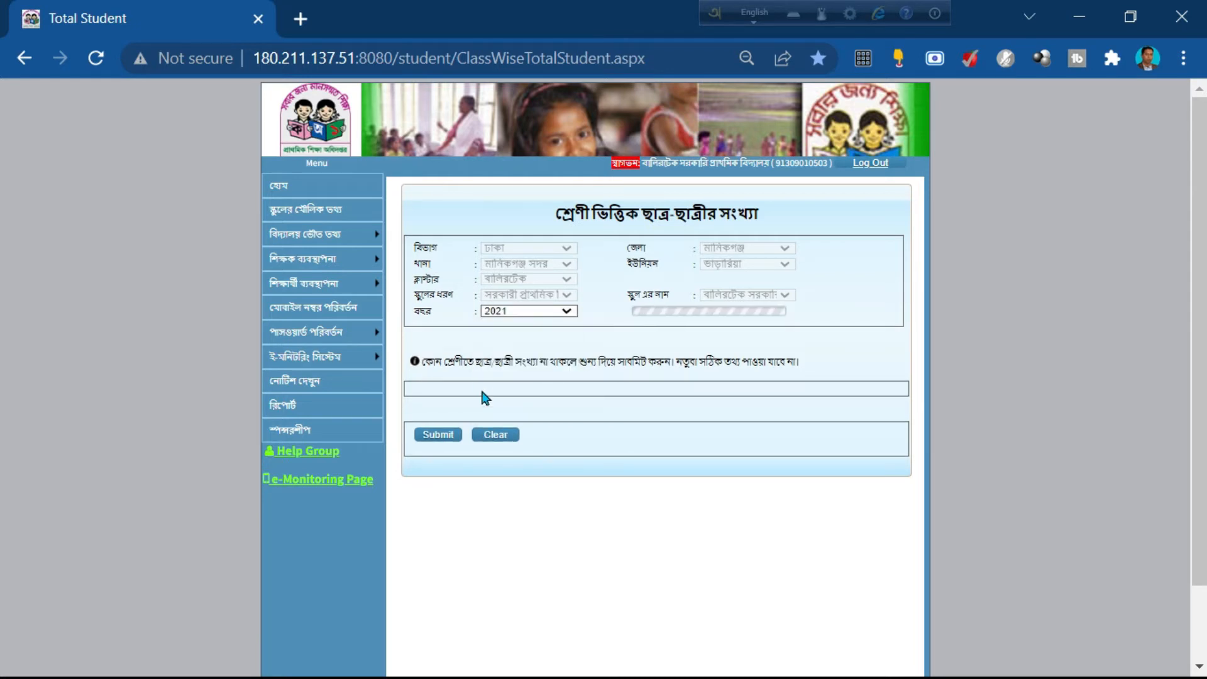
pyautogui.scroll(-2, 483, 408)
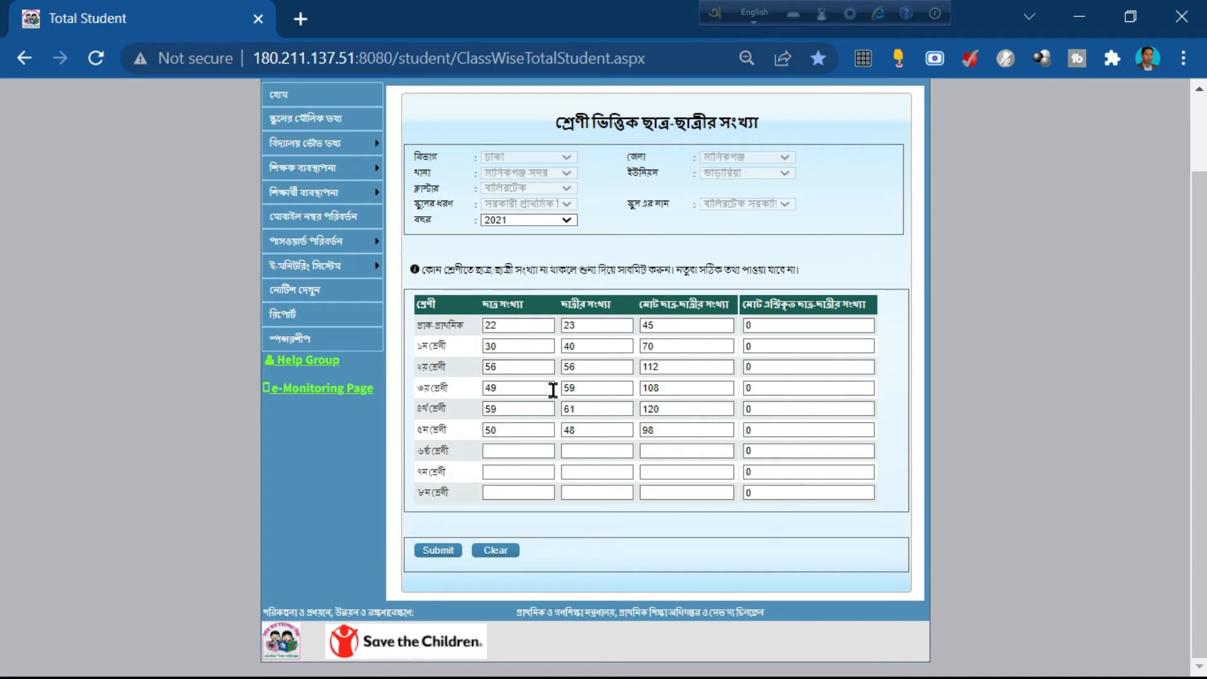
# - Switch the year of the class-wise student count form to 2022
pyautogui.click(565, 223)
pyautogui.click(565, 226)
pyautogui.click(566, 225)
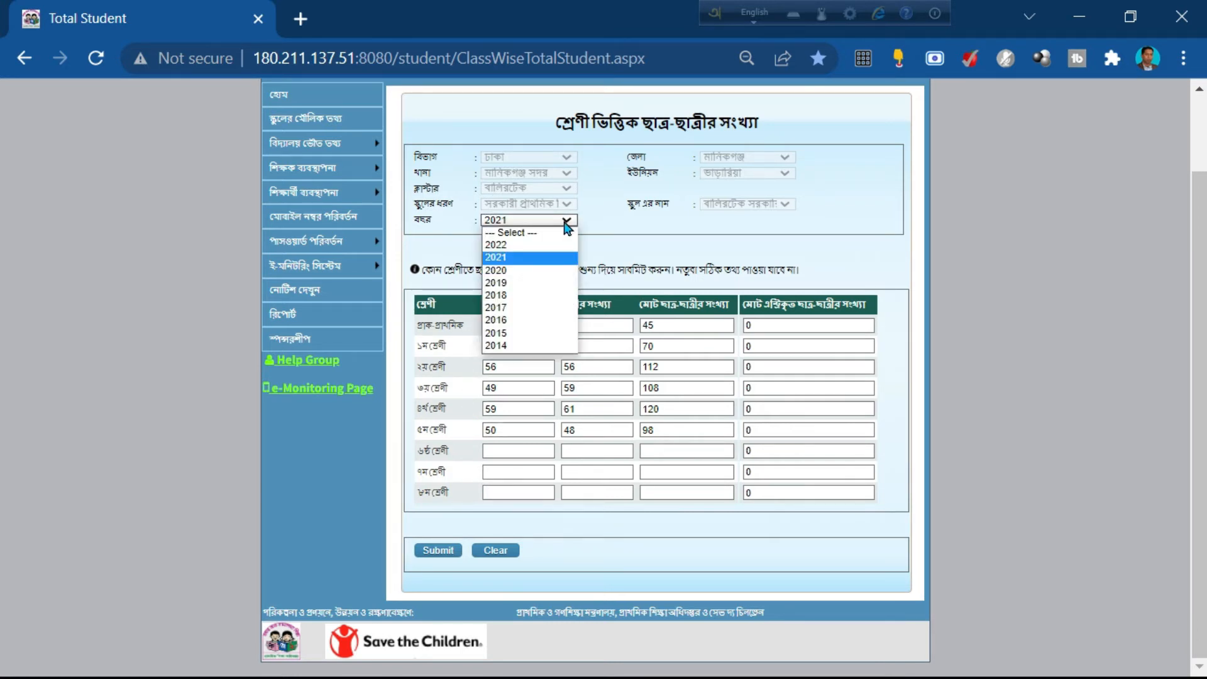
pyautogui.click(503, 245)
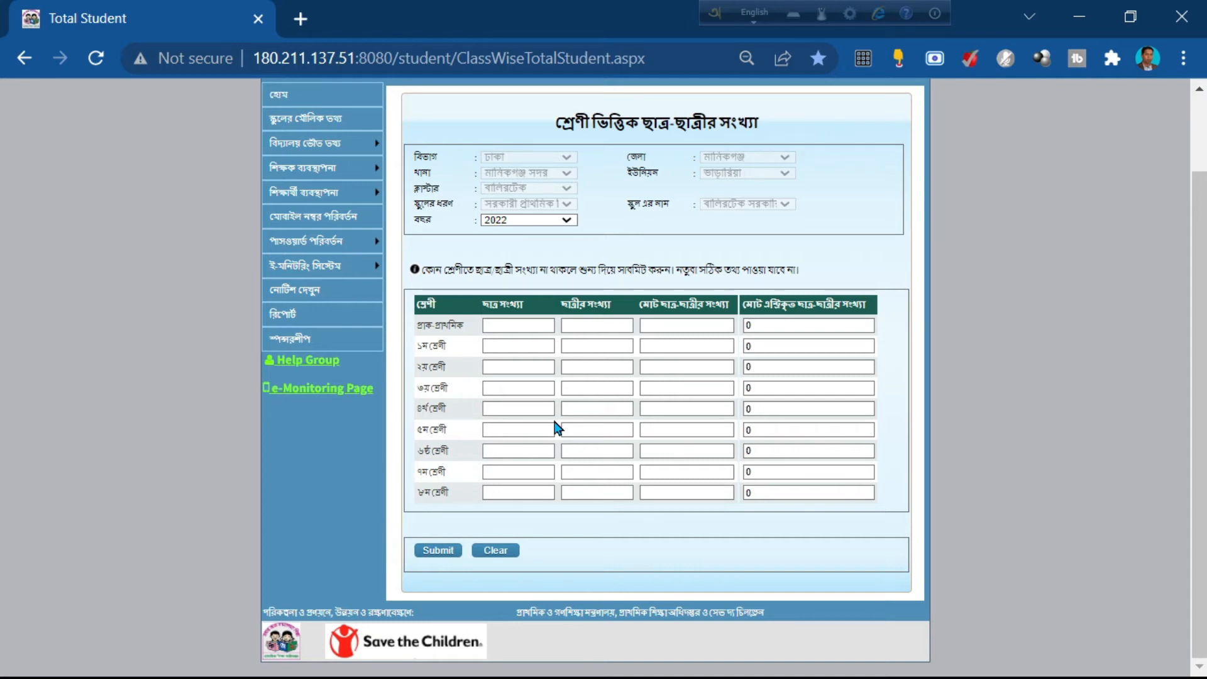
# - Enter 31 boys and 12 girls for the pre-primary class
pyautogui.click(506, 326)
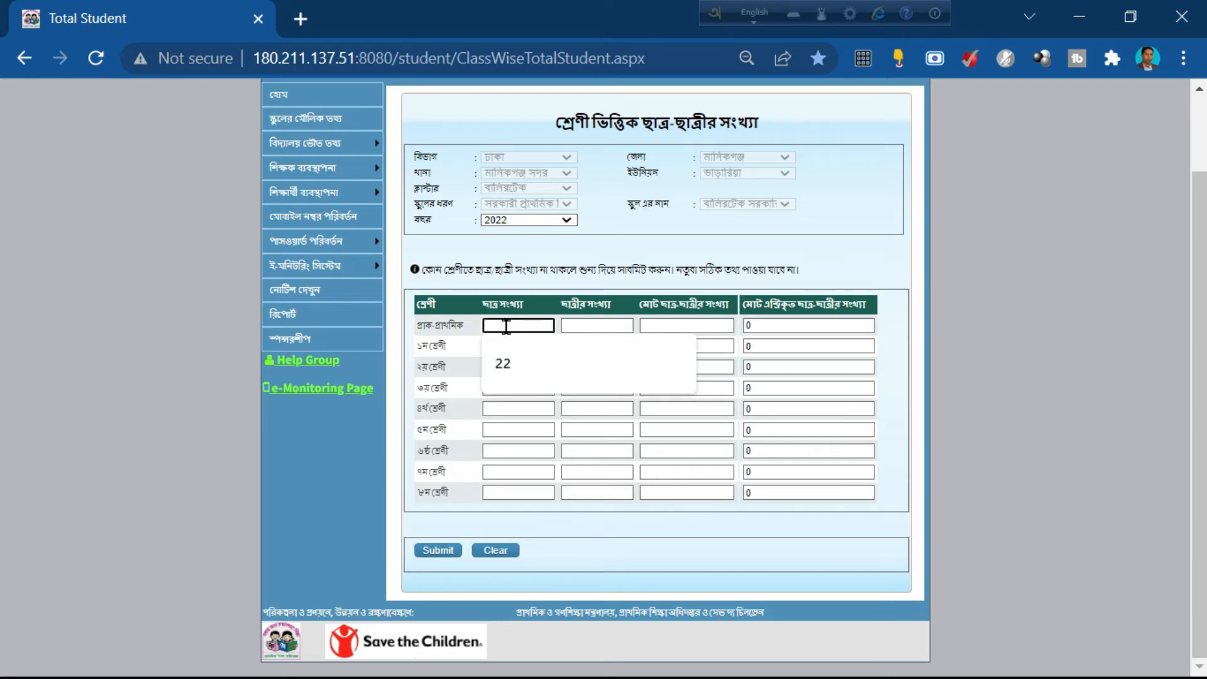
pyautogui.write('31')
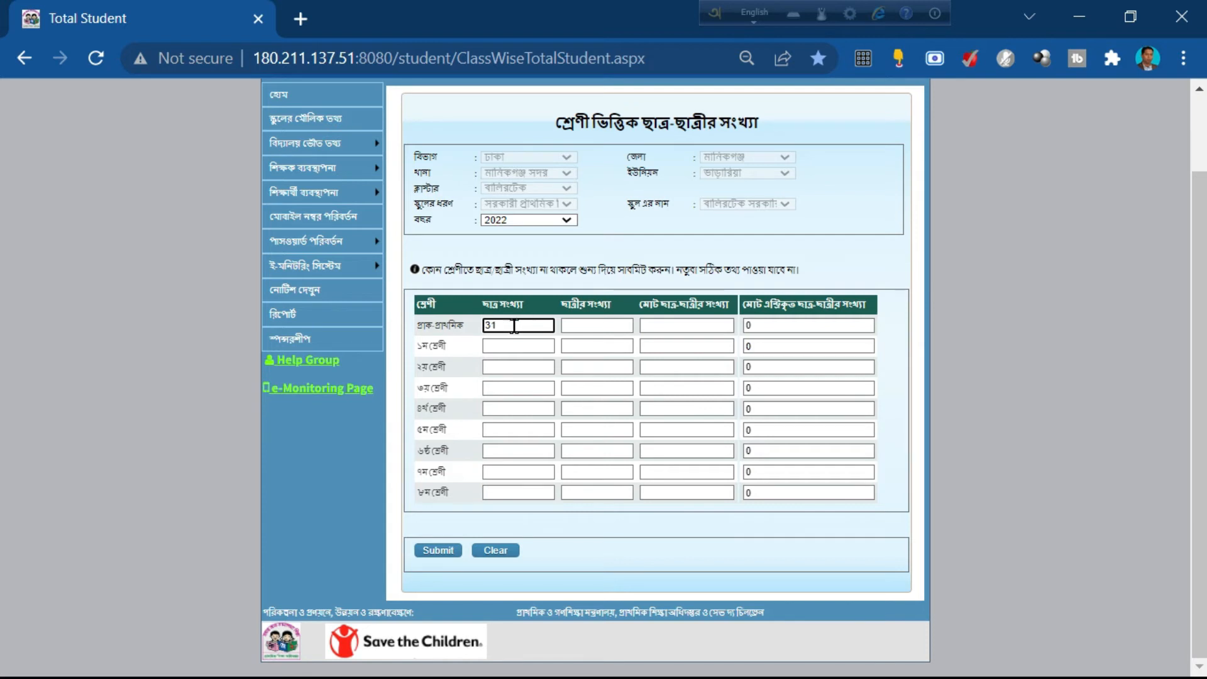
pyautogui.click(572, 325)
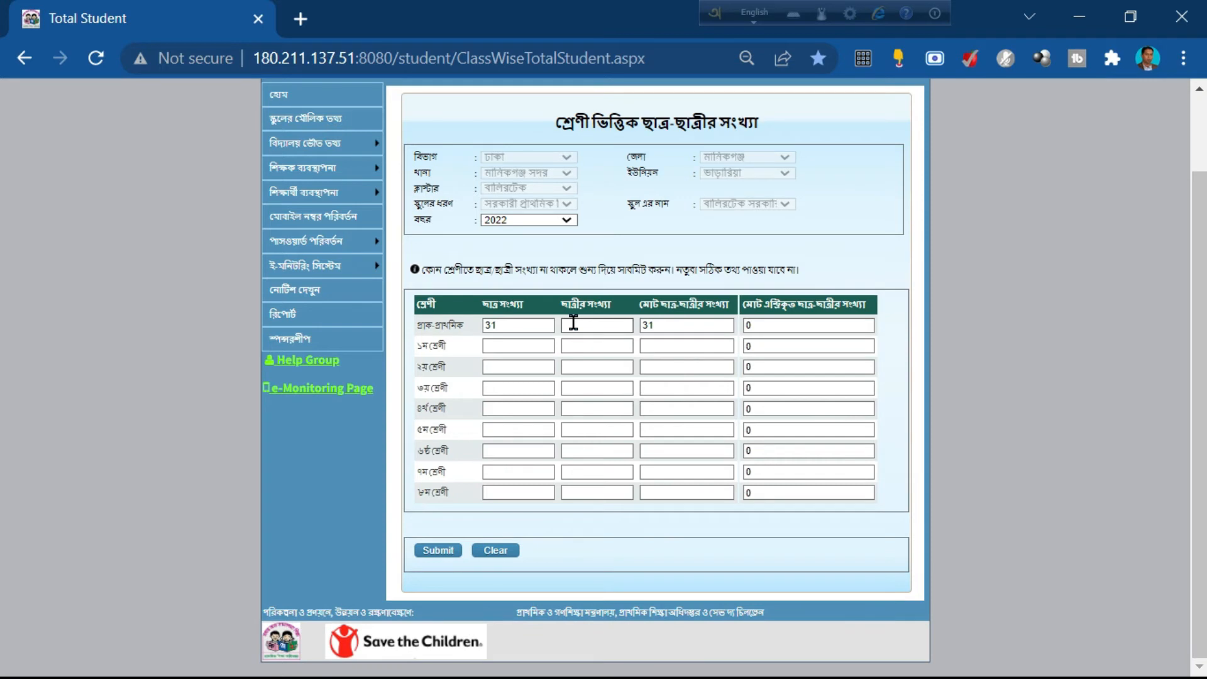
pyautogui.click(598, 324)
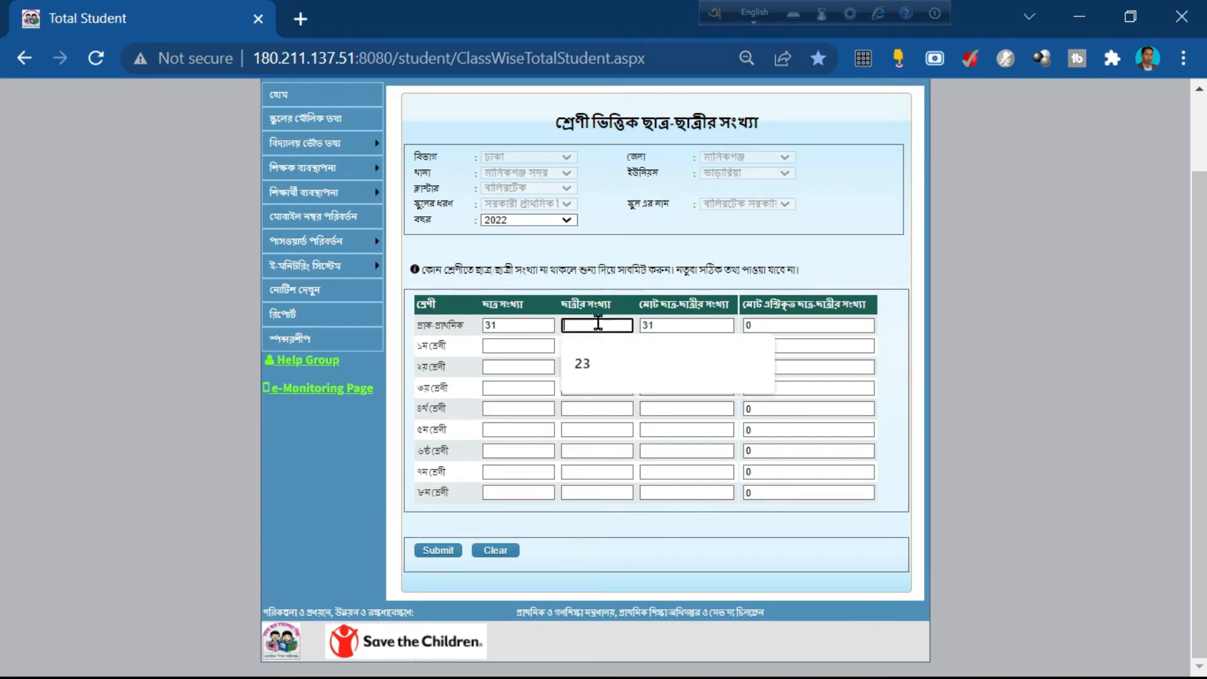
pyautogui.write('12')
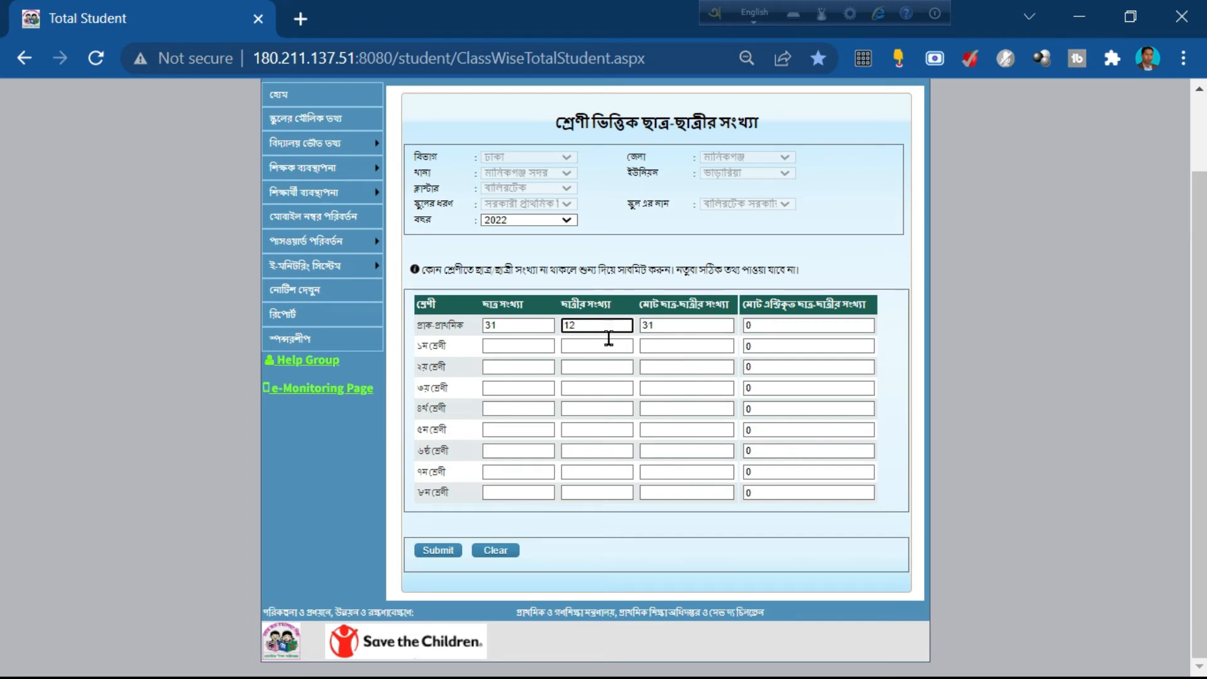
# - Enter 54 boys and 49 girls for class 1
pyautogui.click(527, 345)
pyautogui.click(524, 341)
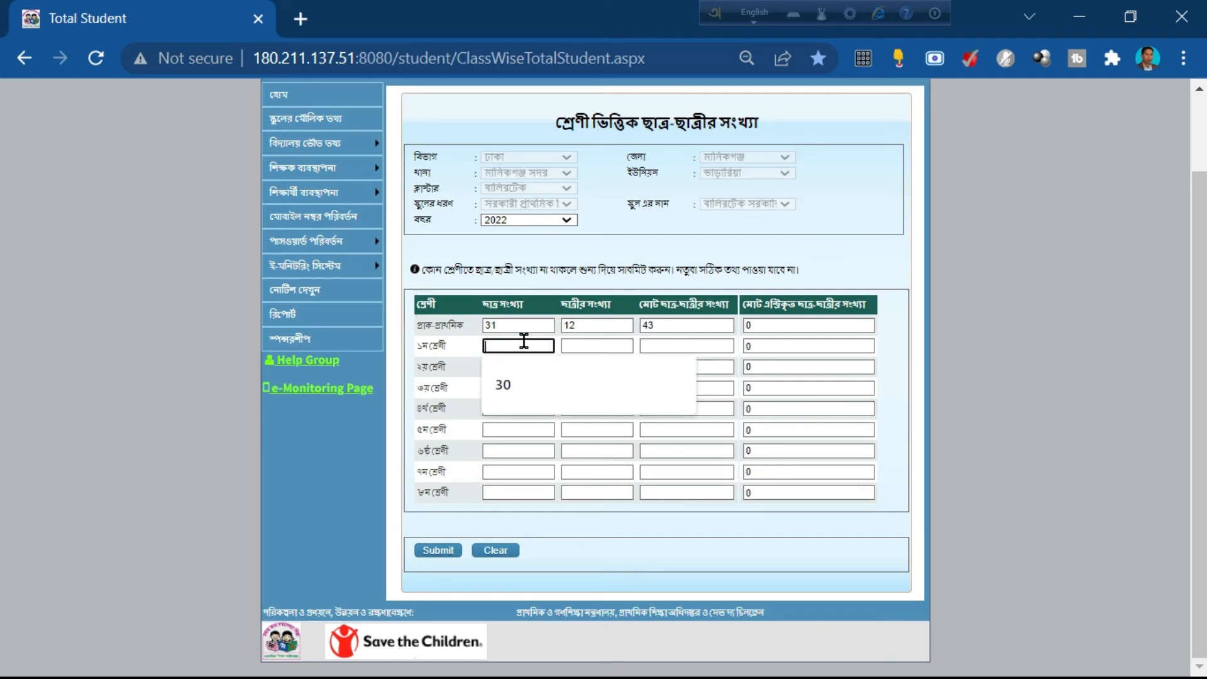
pyautogui.write('54')
pyautogui.click(573, 343)
pyautogui.write('4')
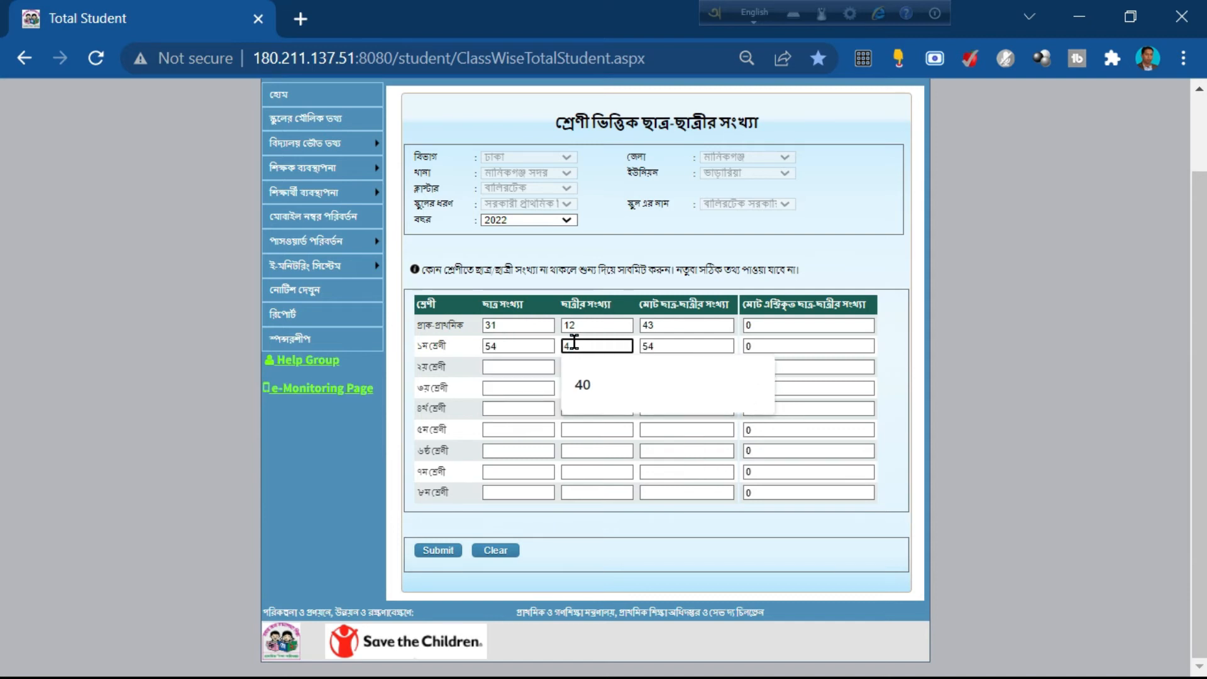
pyautogui.write('9')
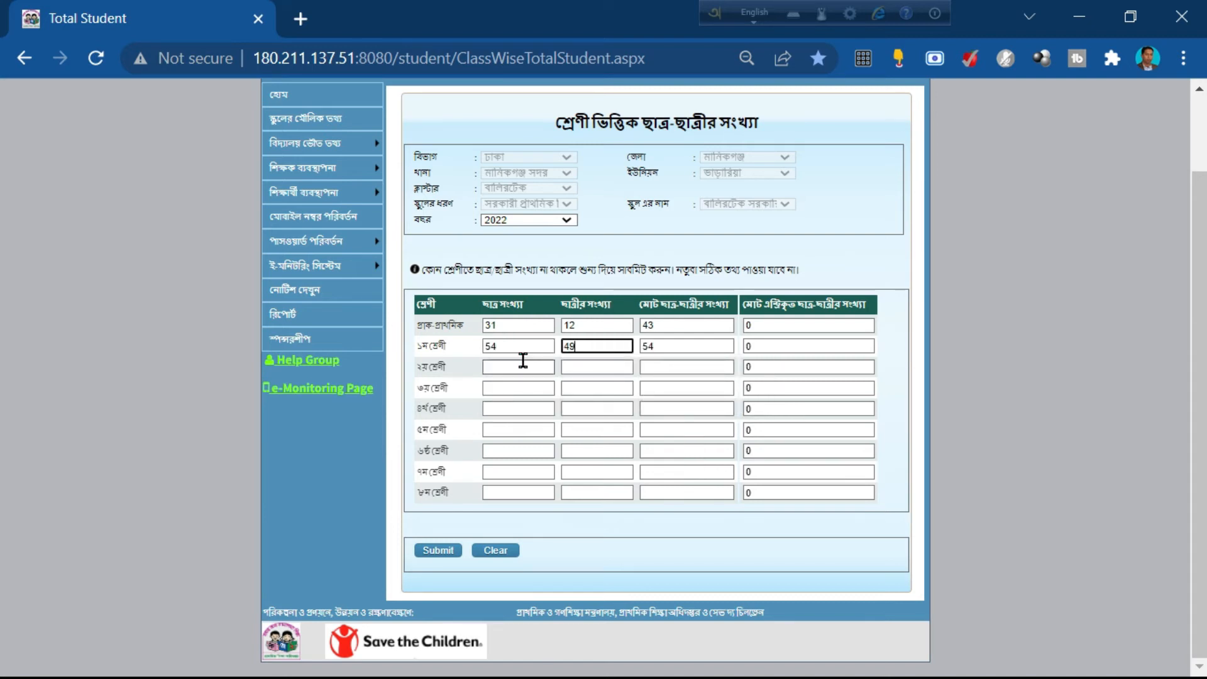
pyautogui.click(665, 340)
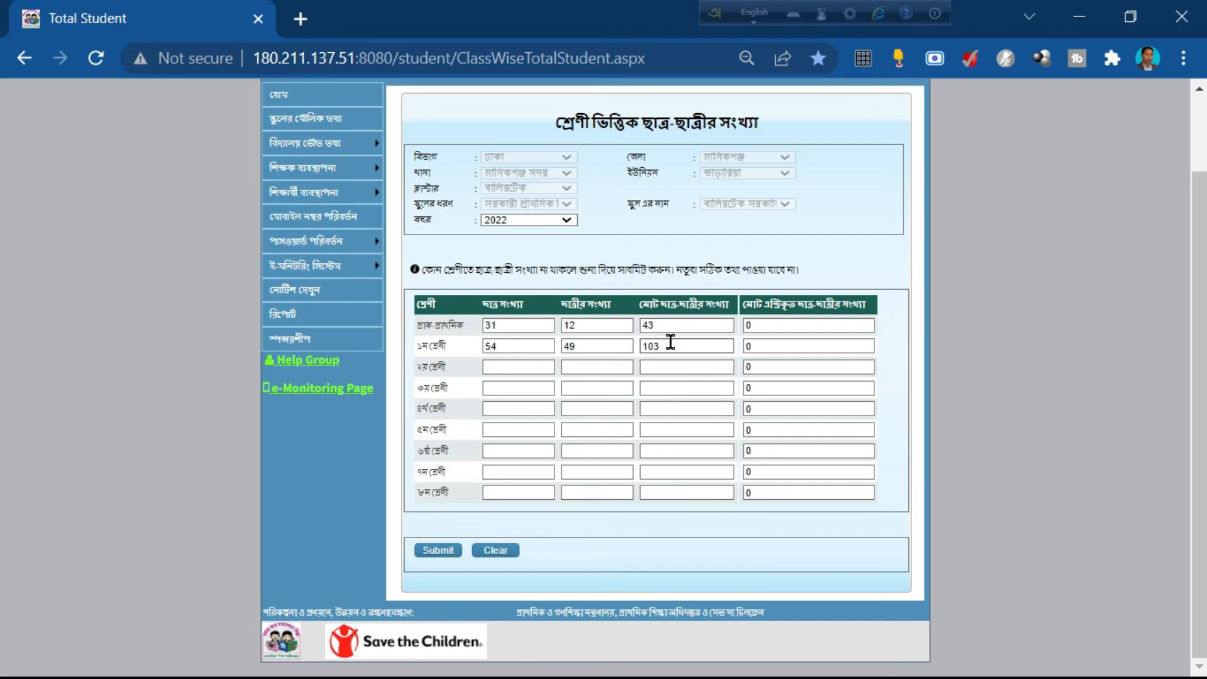
# - Enter 44 boys and 35 girls for class 2
pyautogui.click(520, 368)
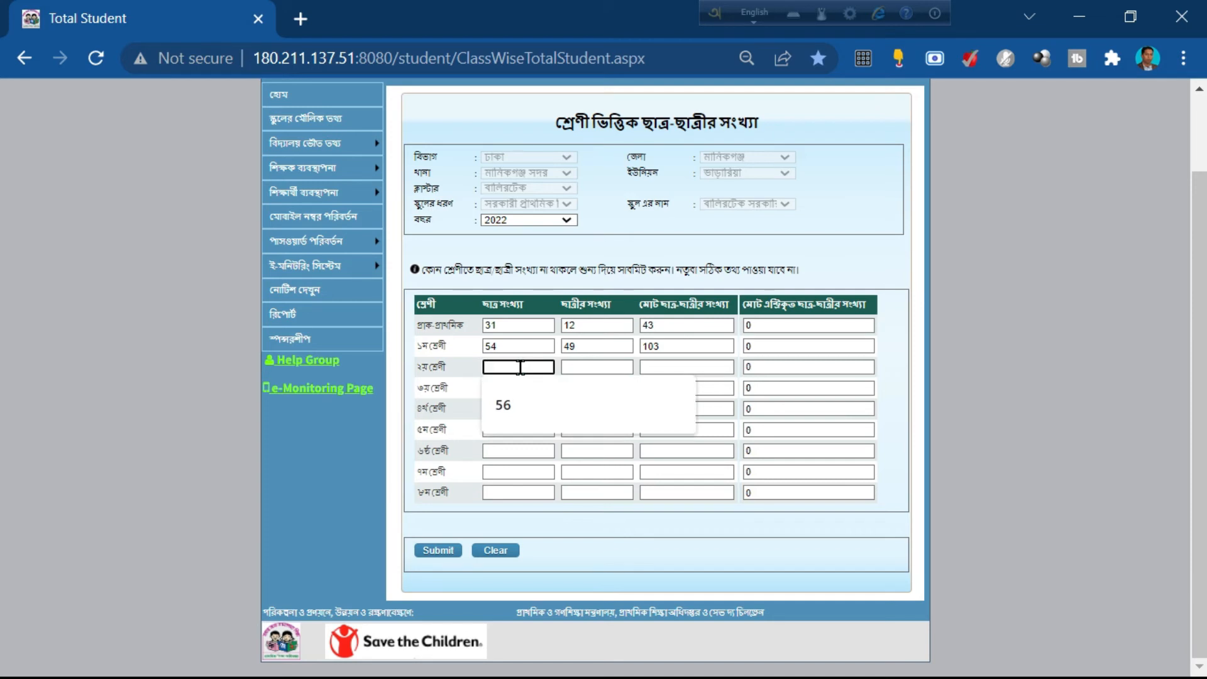
pyautogui.write('44')
pyautogui.click(590, 367)
pyautogui.write('35')
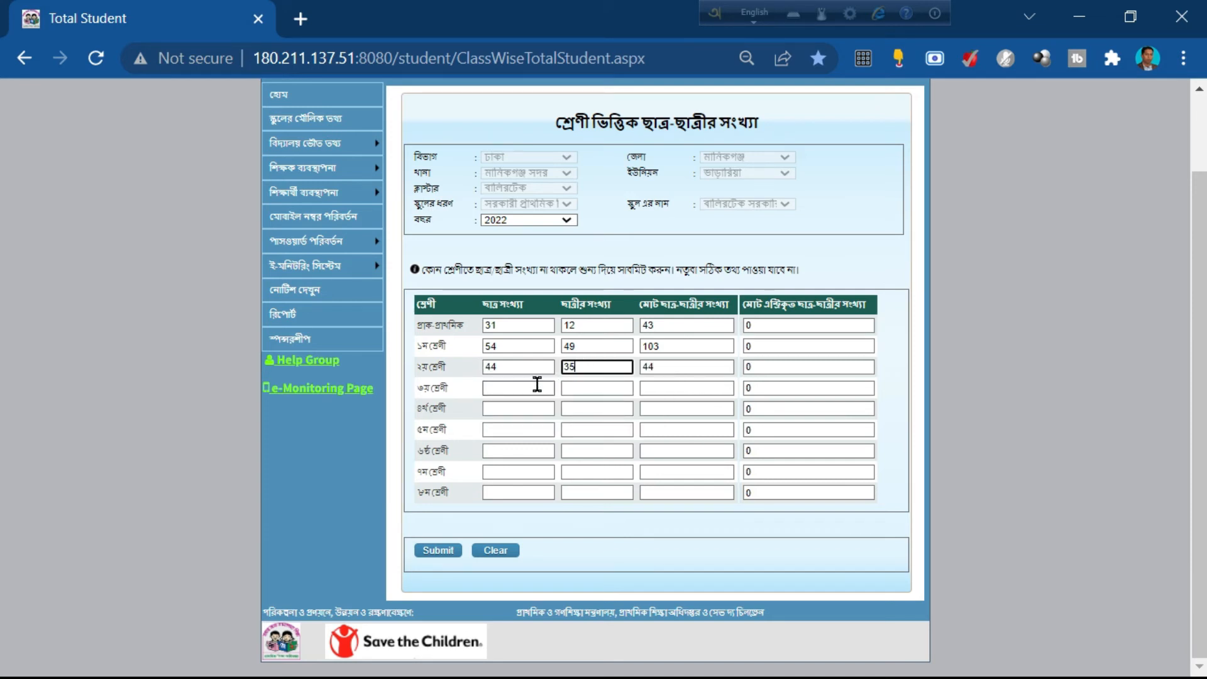
# - Enter 56 boys and 52 girls for class 3
pyautogui.click(537, 385)
pyautogui.write('56')
pyautogui.click(583, 388)
pyautogui.write('52')
# - Enter 47 boys and 59 girls for class 4
pyautogui.click(525, 411)
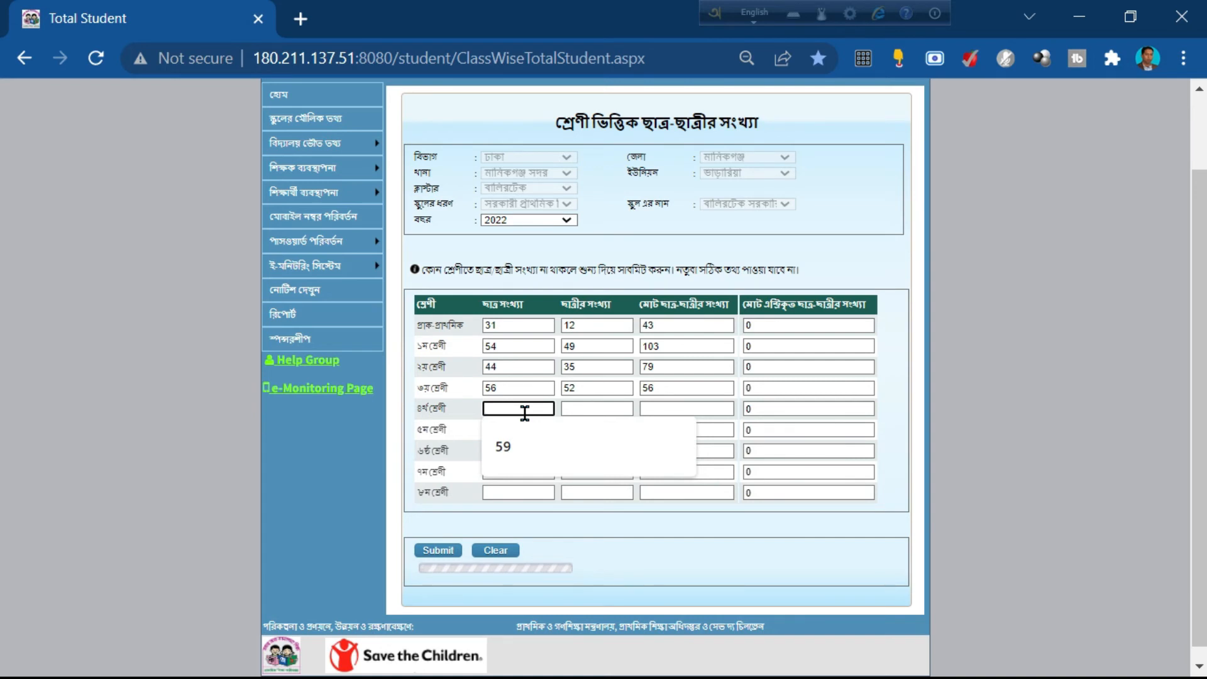
pyautogui.write('47')
pyautogui.click(584, 409)
pyautogui.write('5')
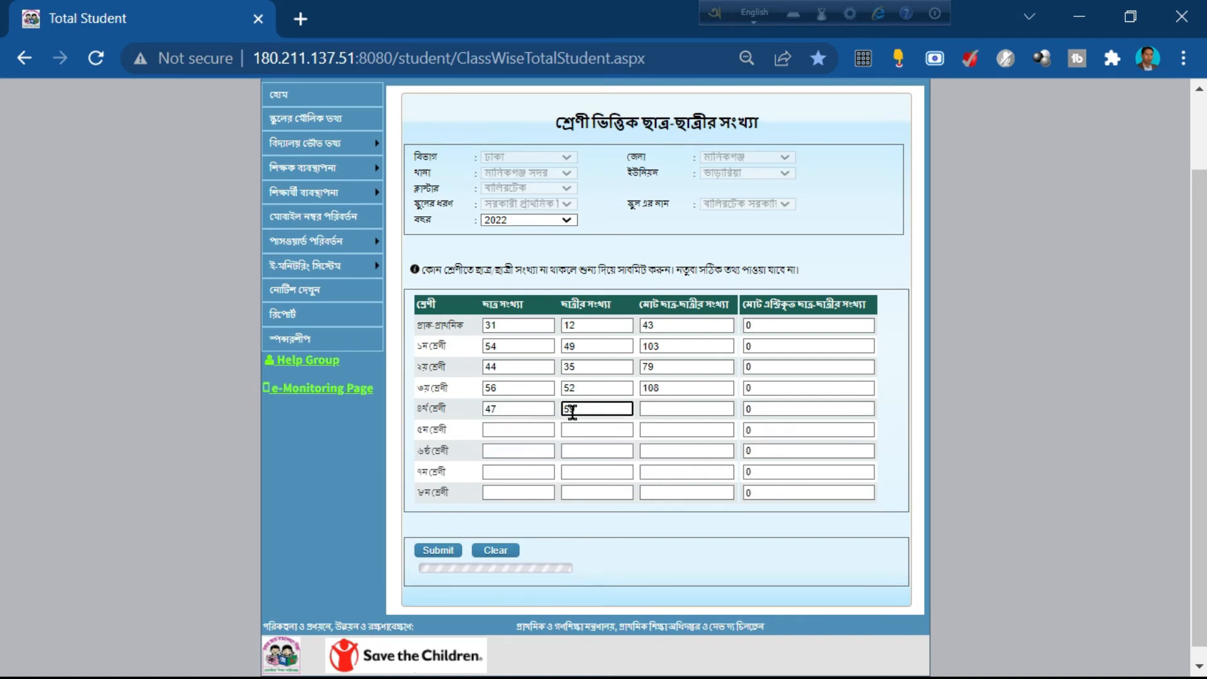
pyautogui.click(518, 430)
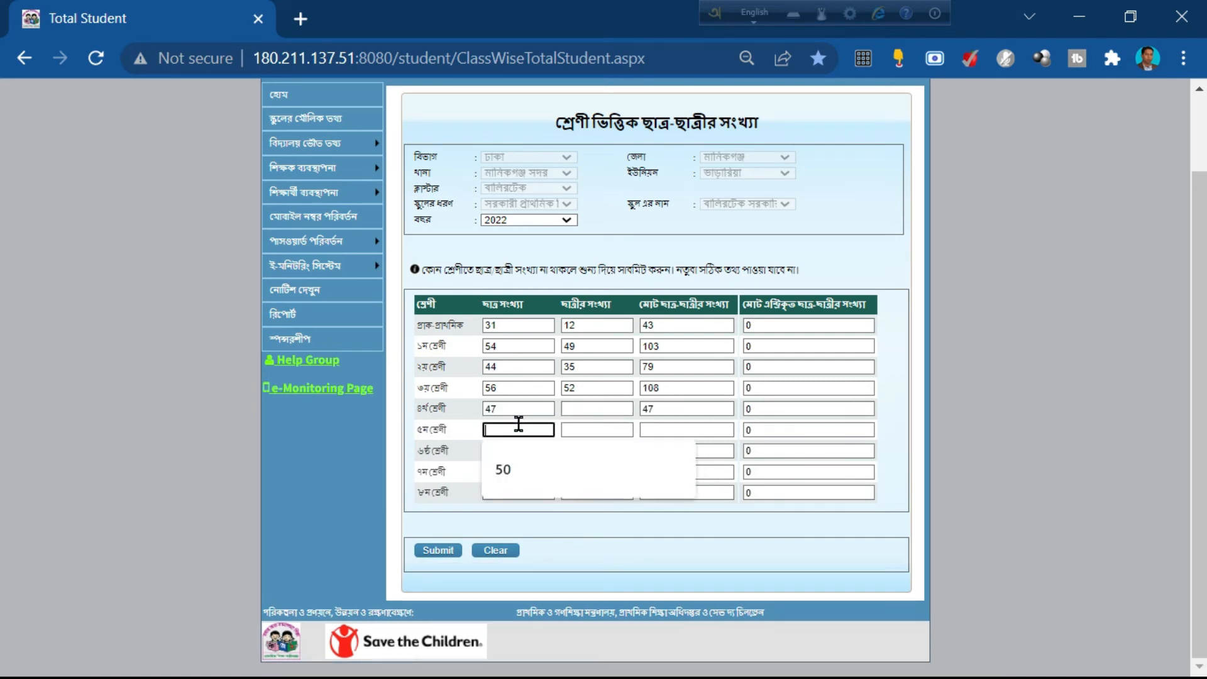
pyautogui.click(588, 406)
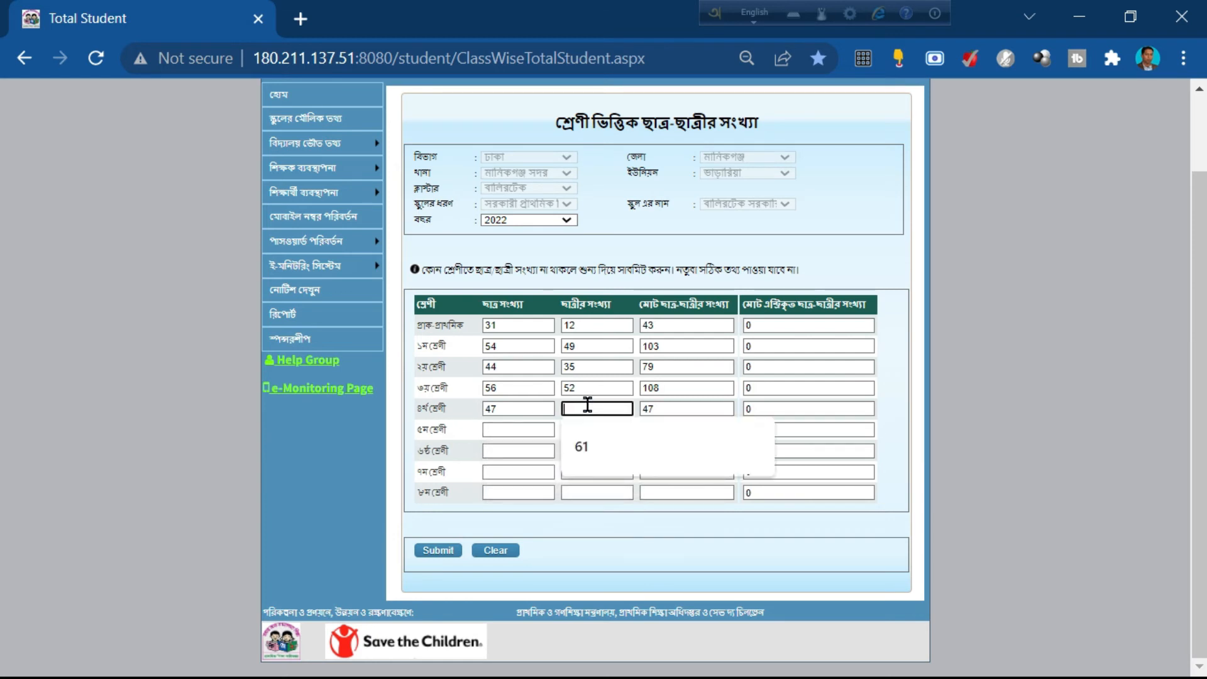
pyautogui.write('59')
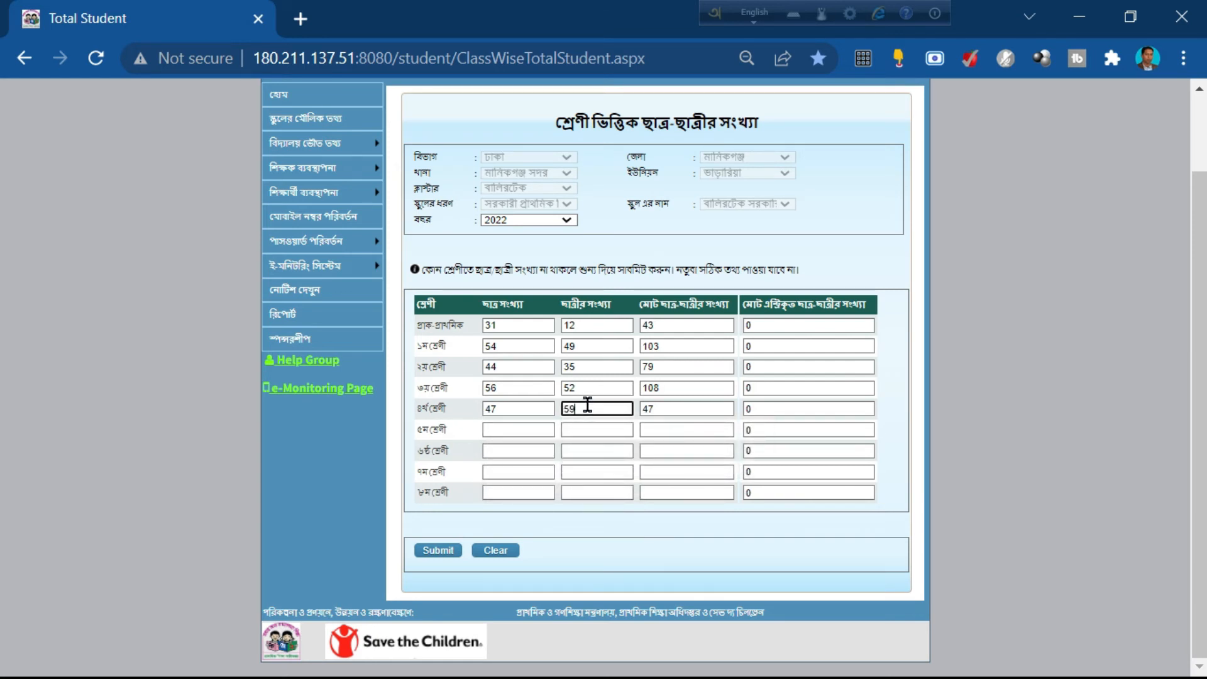
# - Enter 61 boys and 59 girls for class 5 and submit the class-wise student counts
pyautogui.click(517, 433)
pyautogui.click(521, 427)
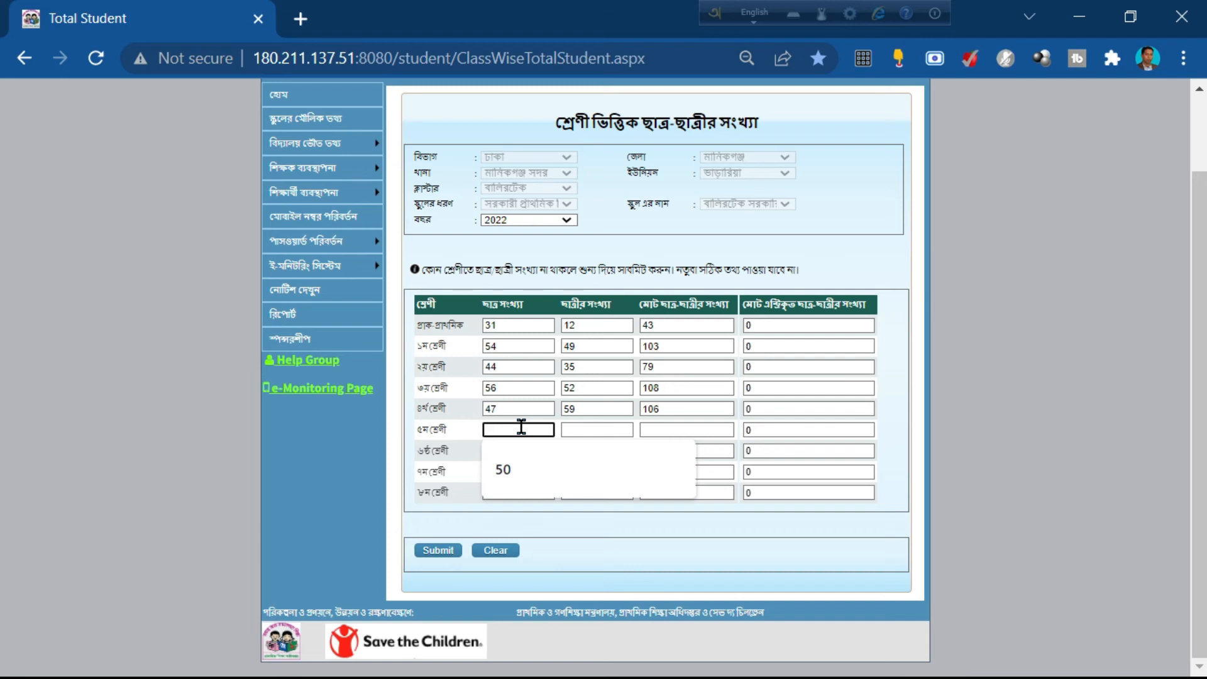
pyautogui.write('61')
pyautogui.press('Tab')
pyautogui.write('59')
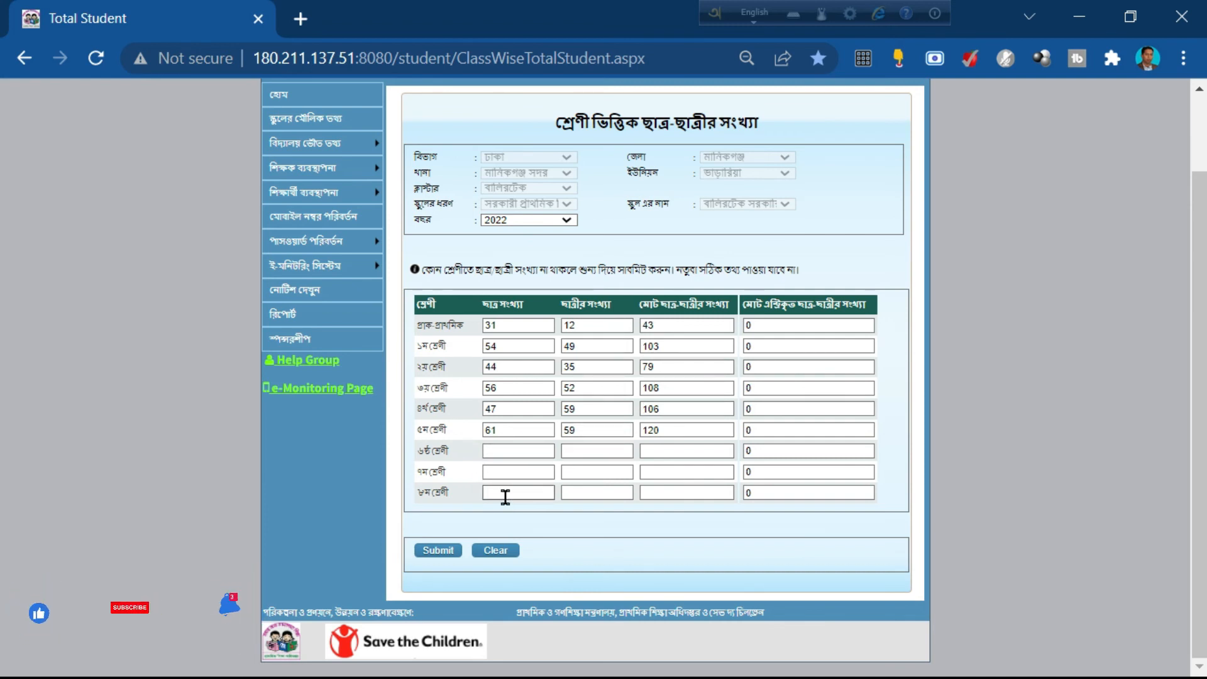
pyautogui.click(437, 553)
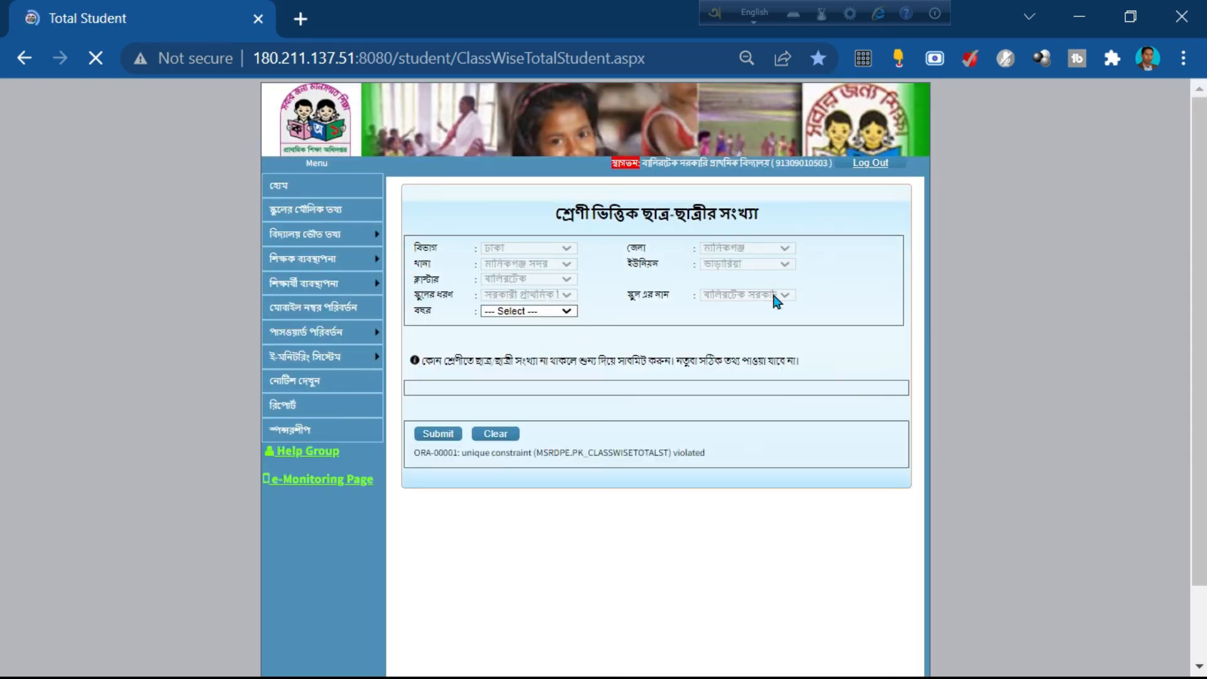
# - Reload the 2022 records and check the submitted boy, girl and total counts for each class
pyautogui.scroll(-2, 780, 303)
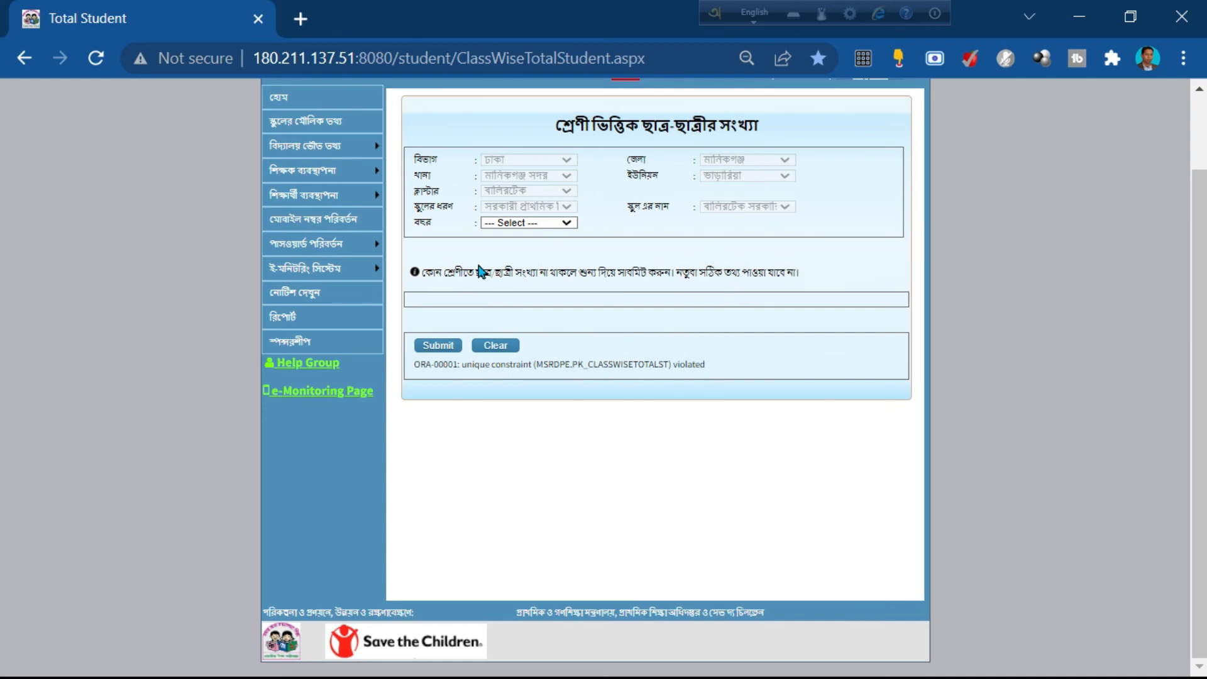
pyautogui.click(567, 224)
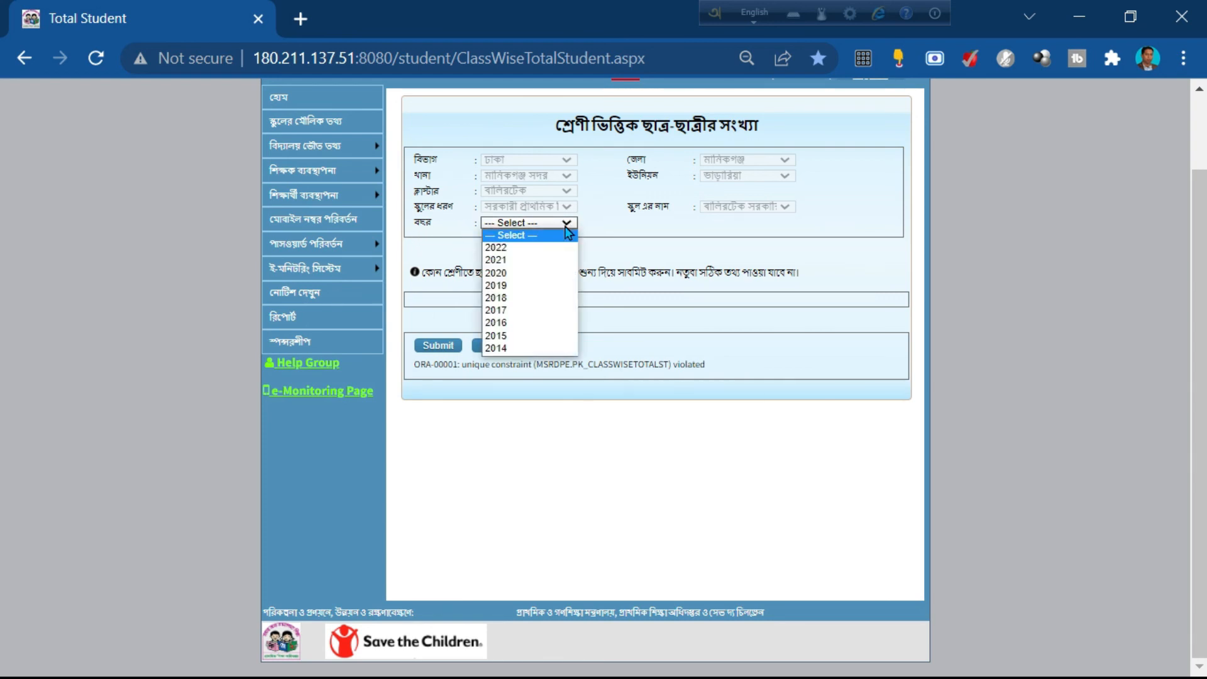
pyautogui.click(528, 247)
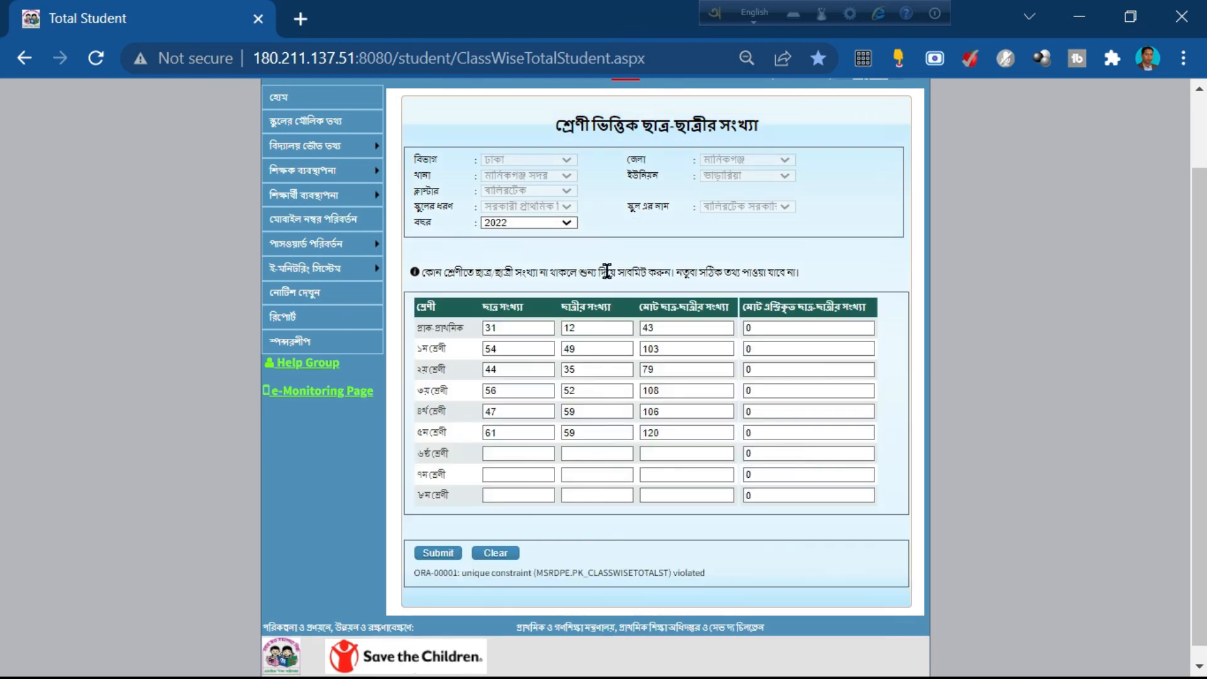
pyautogui.scroll(-1, 594, 399)
pyautogui.scroll(2, 593, 400)
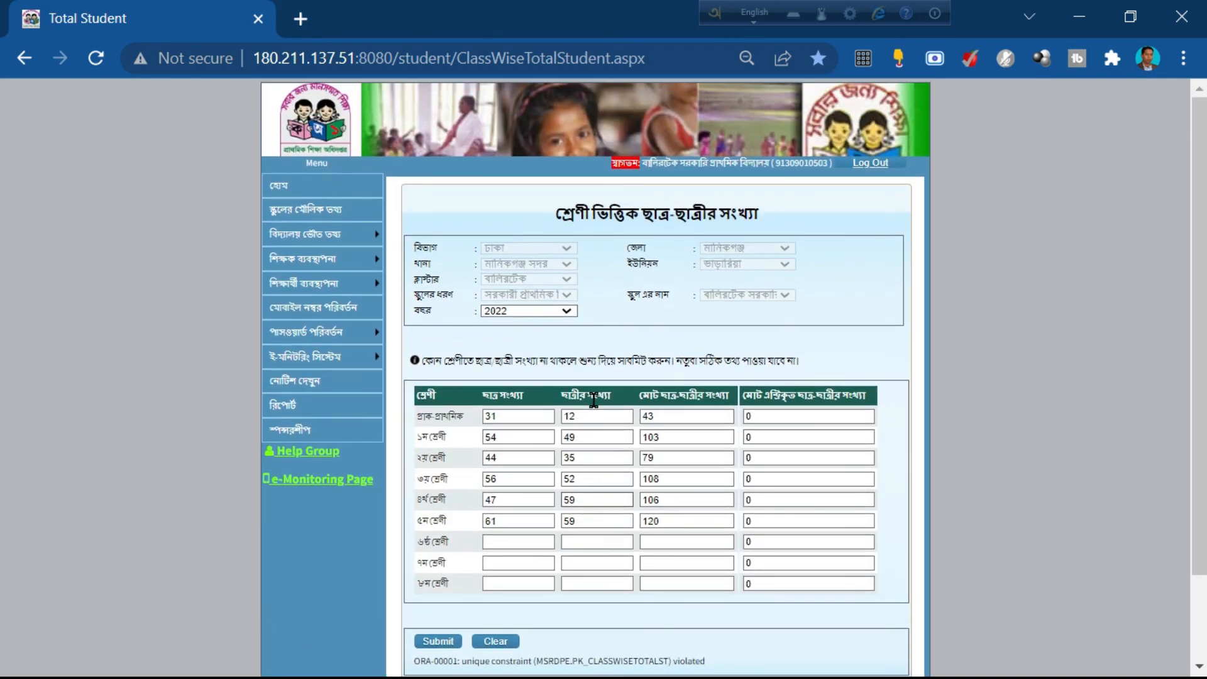
pyautogui.scroll(-2, 593, 398)
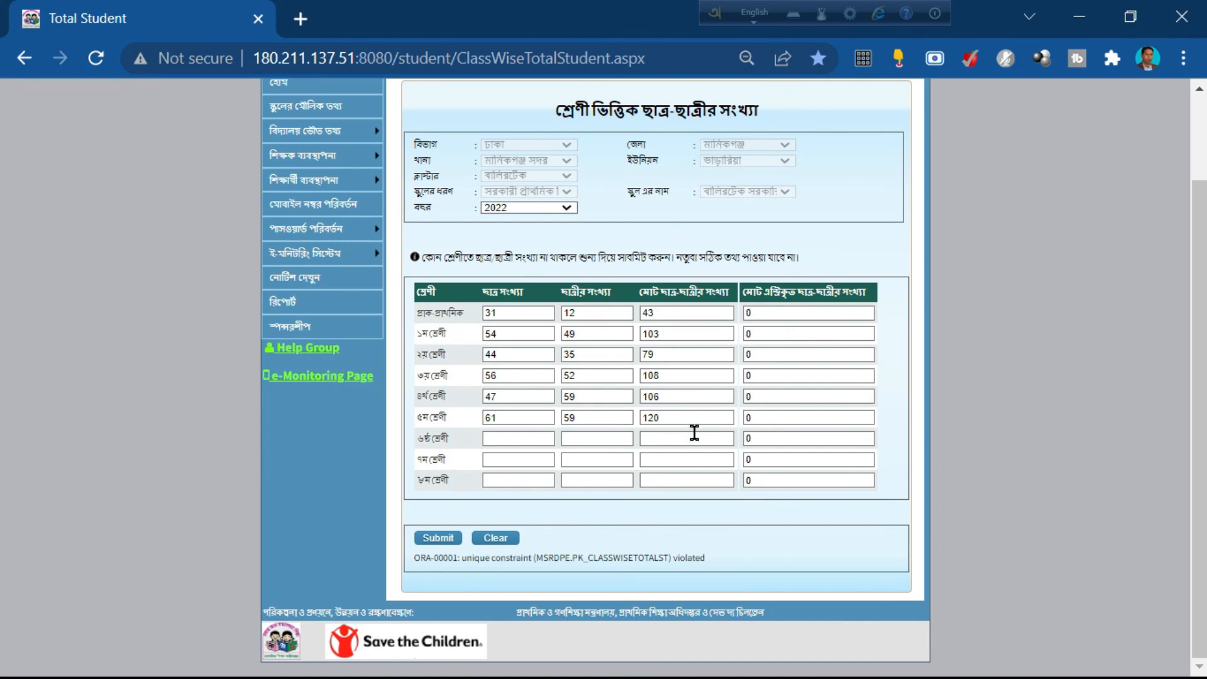